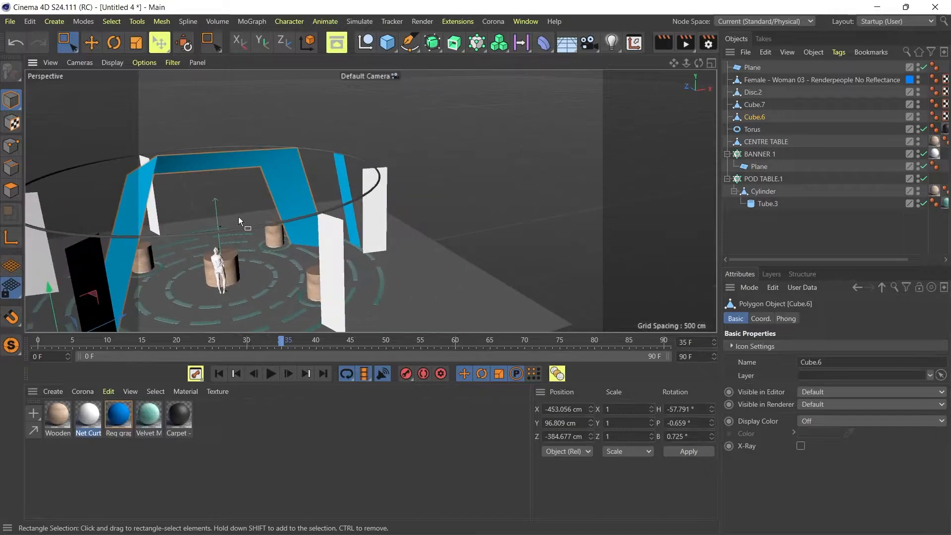
Examine the pavilion scene and the blue arch's sloping top from several angles
alt+right_drag(366, 200, 406, 193)
alt+drag(406, 193, 382, 218)
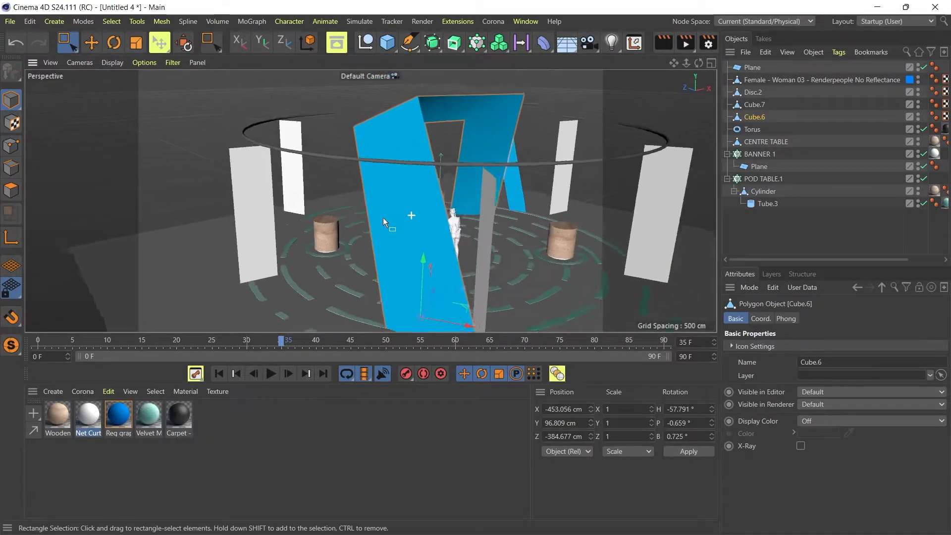
alt+right_drag(382, 218, 386, 215)
alt+drag(387, 215, 268, 161)
click(346, 207)
alt+drag(215, 175, 440, 203)
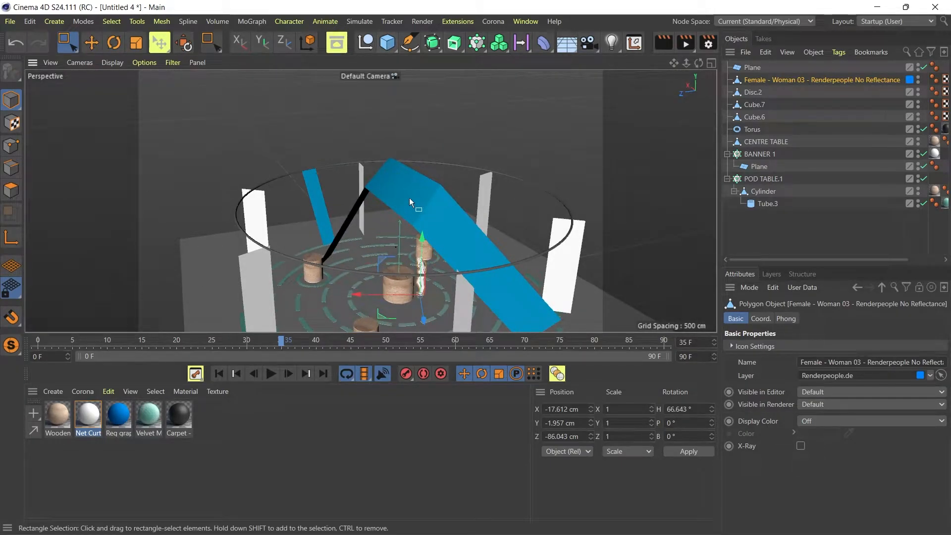
alt+right_drag(409, 201, 484, 221)
alt+drag(407, 188, 408, 157)
alt+drag(368, 190, 396, 160)
Add a cube and raise it to a height of about 466 cm at the top of the blue arch
click(390, 45)
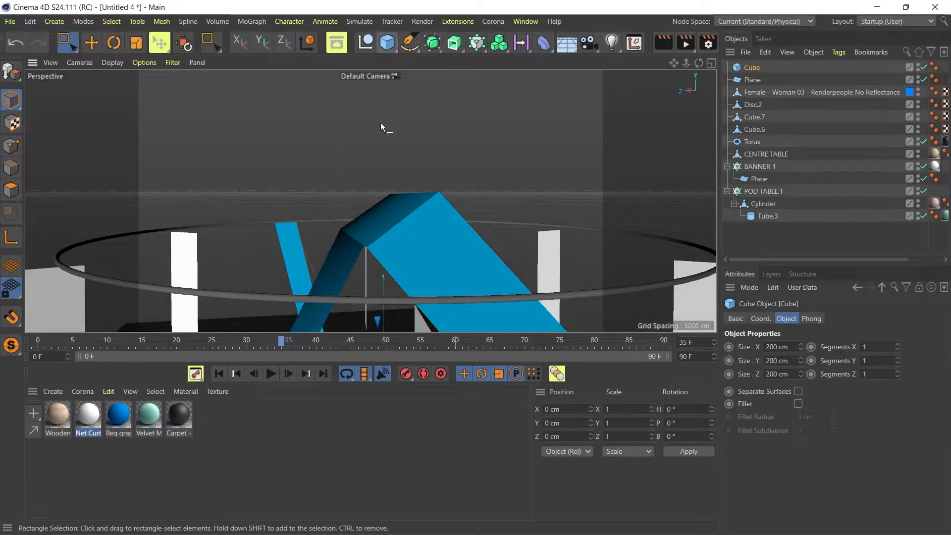
alt+middle_drag(371, 292, 364, 204)
scroll(358, 204, down, 5)
drag(387, 250, 371, 112)
scroll(408, 121, up, 5)
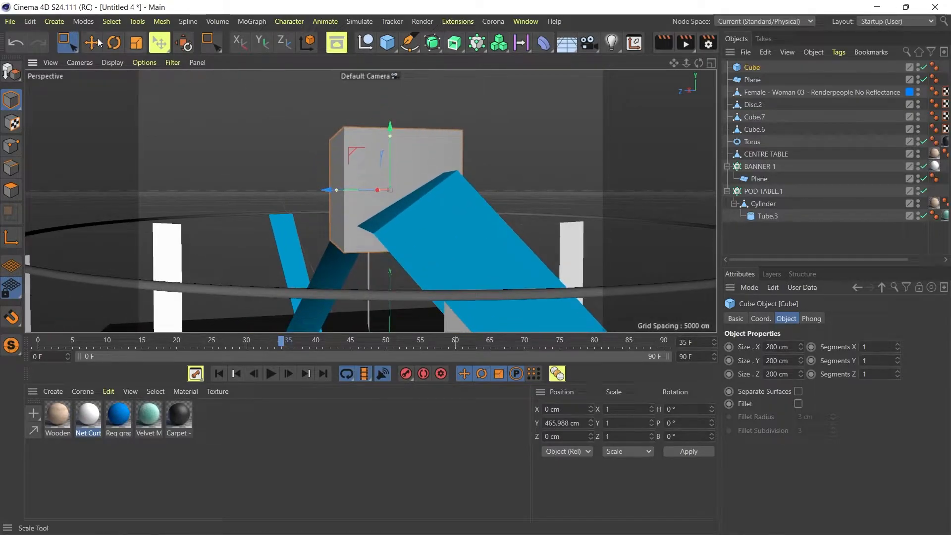
Tilt the cube to a pitch of about -26.8° to follow the arch's slope and shift it upward off the arch
click(113, 43)
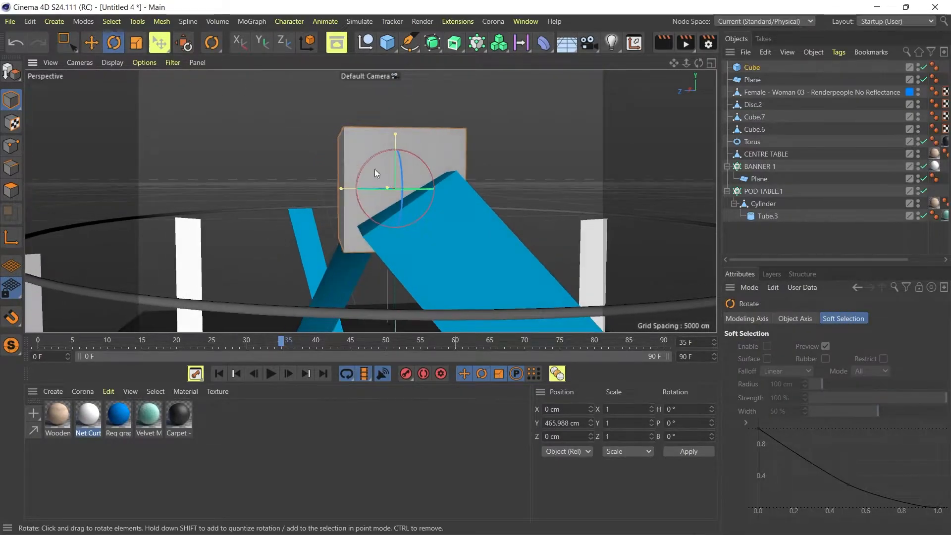
drag(365, 164, 355, 185)
click(91, 43)
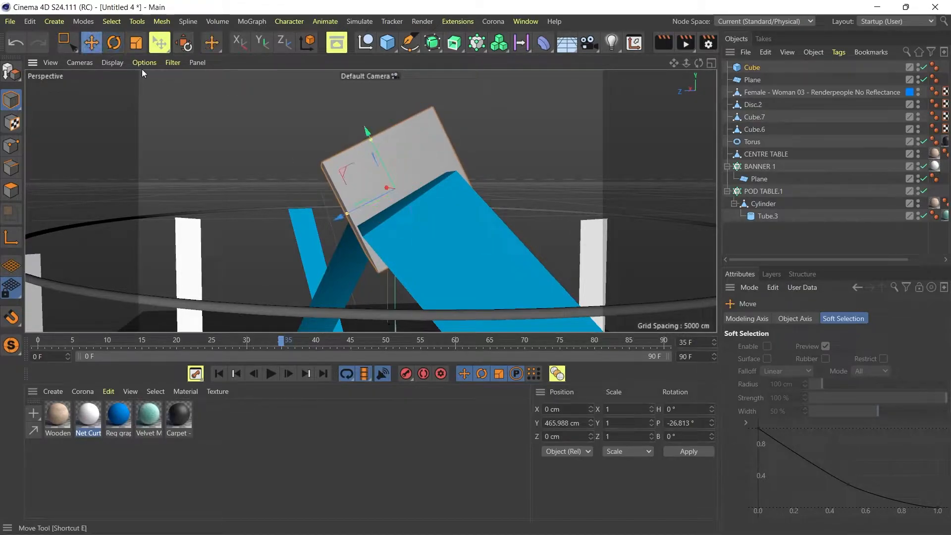
drag(378, 150, 335, 124)
Try to place the tilted cube by hand over the arch's sloping top, and delete it
alt+drag(366, 161, 342, 162)
alt+middle_drag(342, 162, 403, 186)
scroll(438, 187, up, 2)
alt+drag(437, 183, 374, 203)
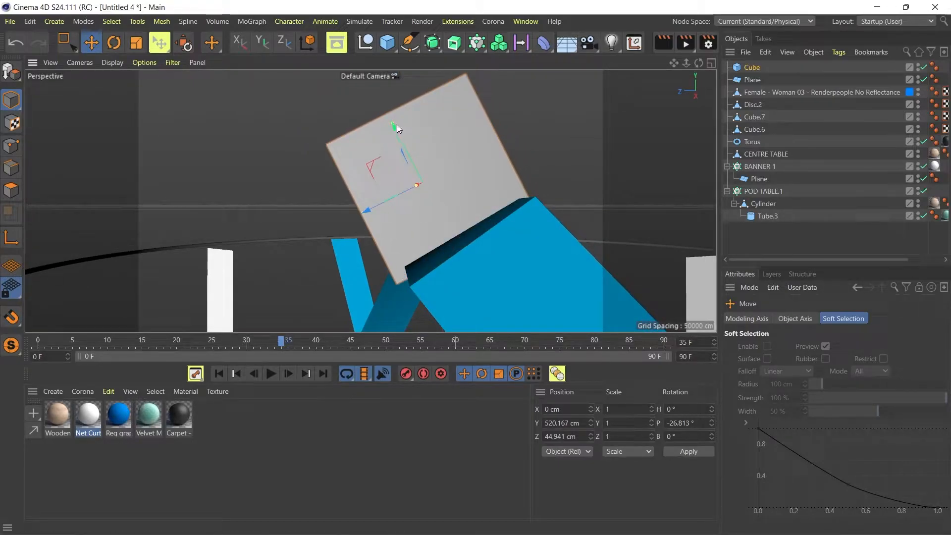
drag(394, 124, 398, 158)
drag(365, 211, 524, 237)
drag(432, 200, 277, 179)
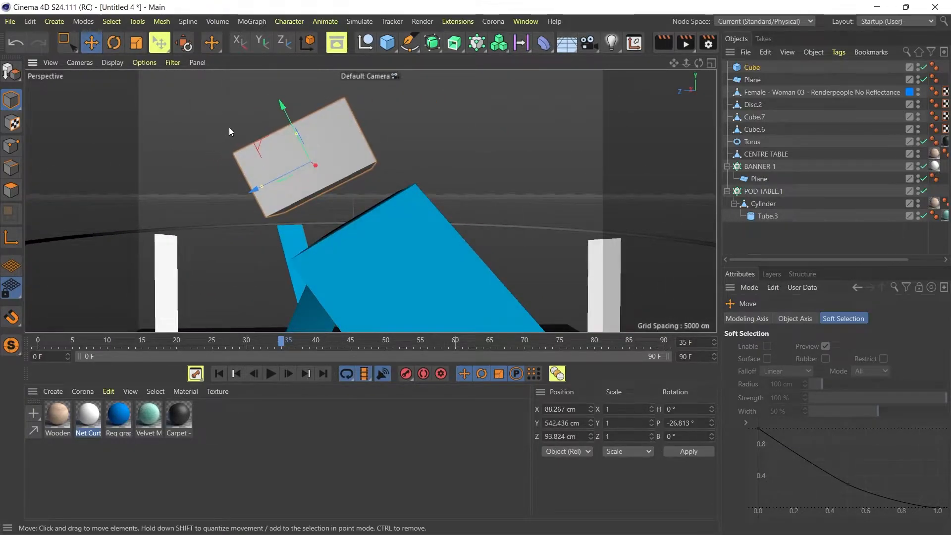
key(Delete)
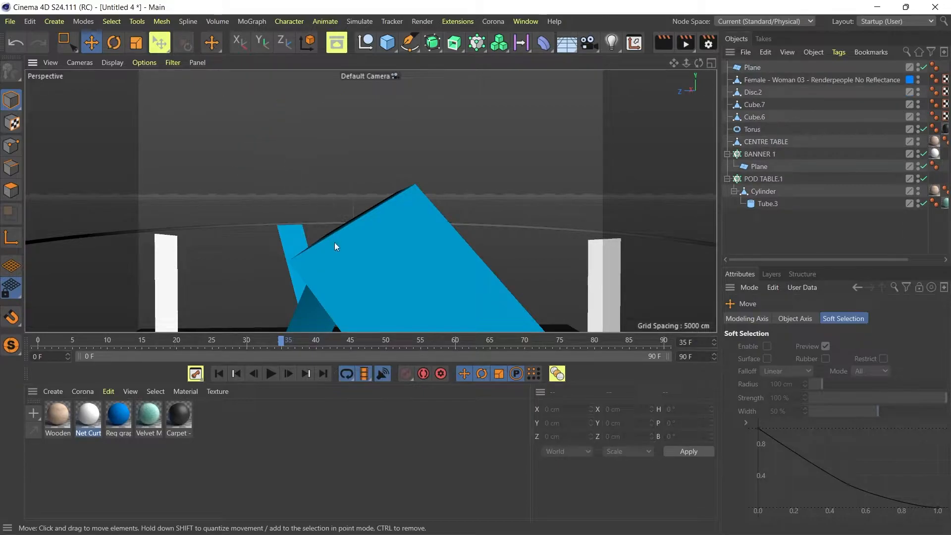
Select the blue arch object and align the workplane to the X axis
scroll(332, 243, down, 5)
alt+drag(331, 248, 192, 248)
click(310, 223)
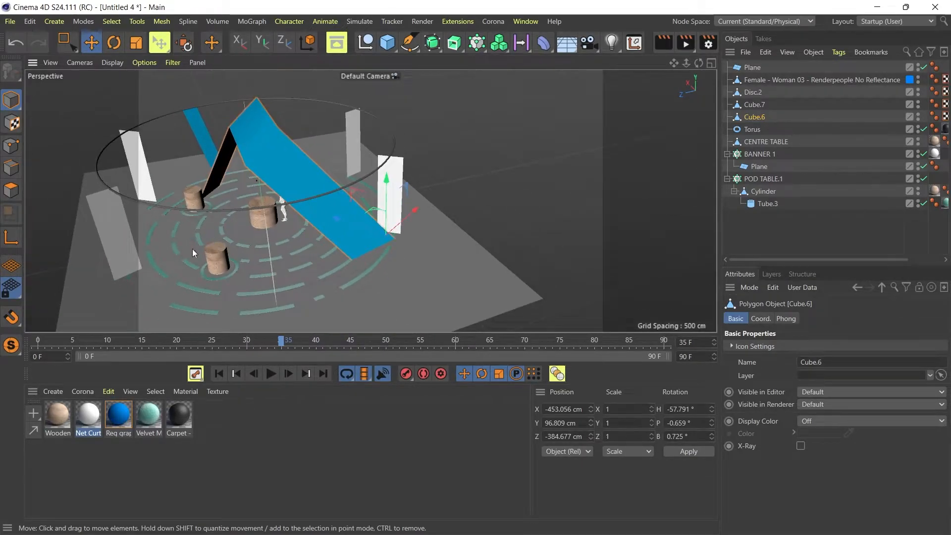
click(12, 288)
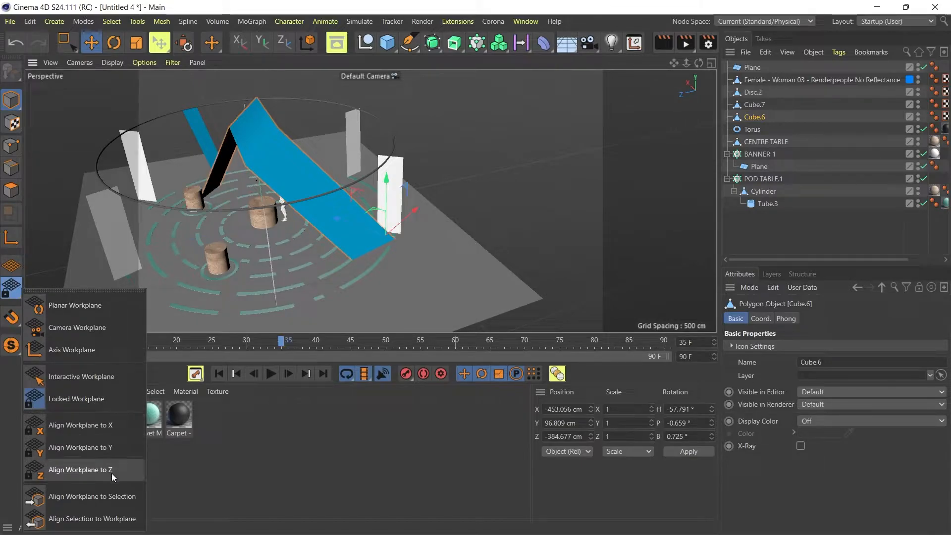
click(81, 431)
mouse_move(322, 300)
alt+mouse_down()
mouse_move(292, 292)
mouse_move(305, 289)
alt+mouse_up()
alt+middle_drag(308, 287, 276, 295)
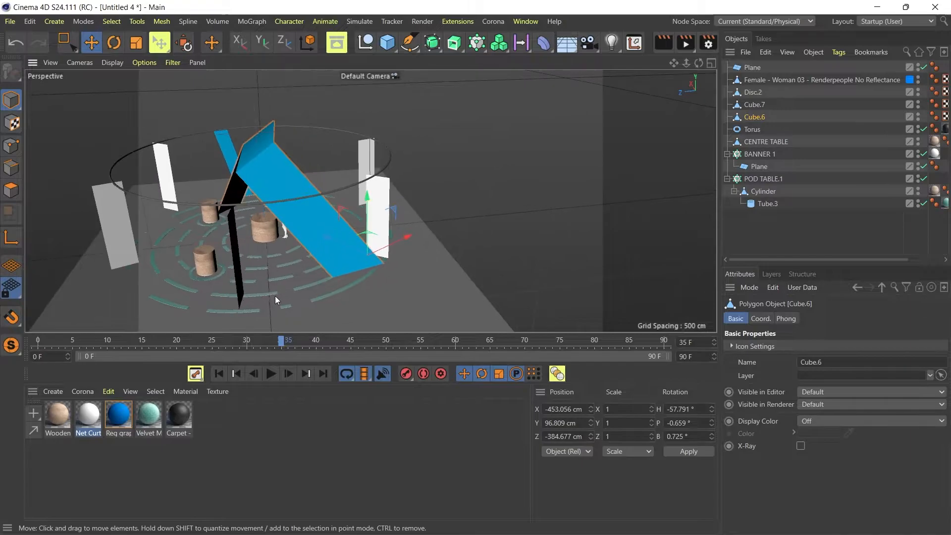
Add a Figure primitive at the scene centre using the X-aligned workplane
click(446, 89)
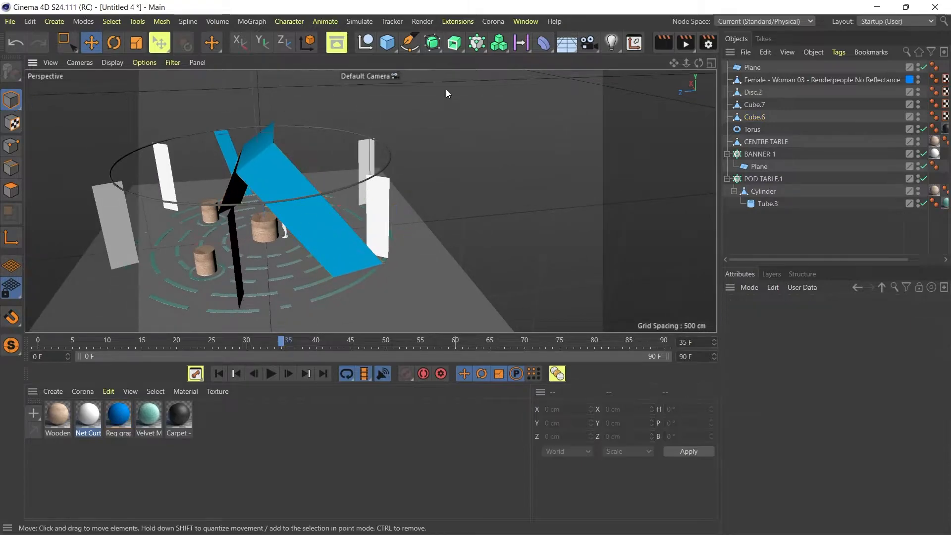
click(388, 46)
click(551, 127)
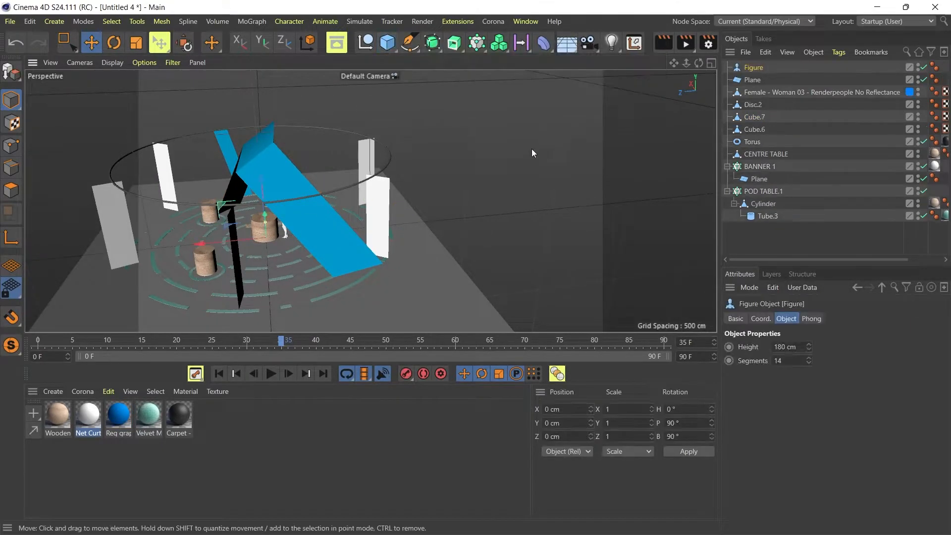
alt+right_drag(255, 236, 361, 223)
alt+drag(349, 234, 402, 244)
alt+drag(324, 247, 284, 229)
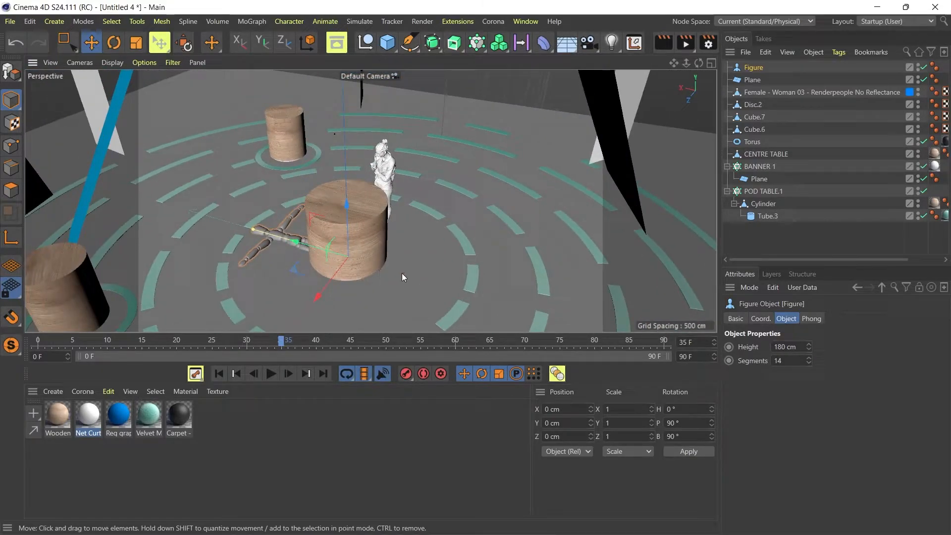
Align the workplane to Y and add a second Figure primitive at the centre table
click(6, 289)
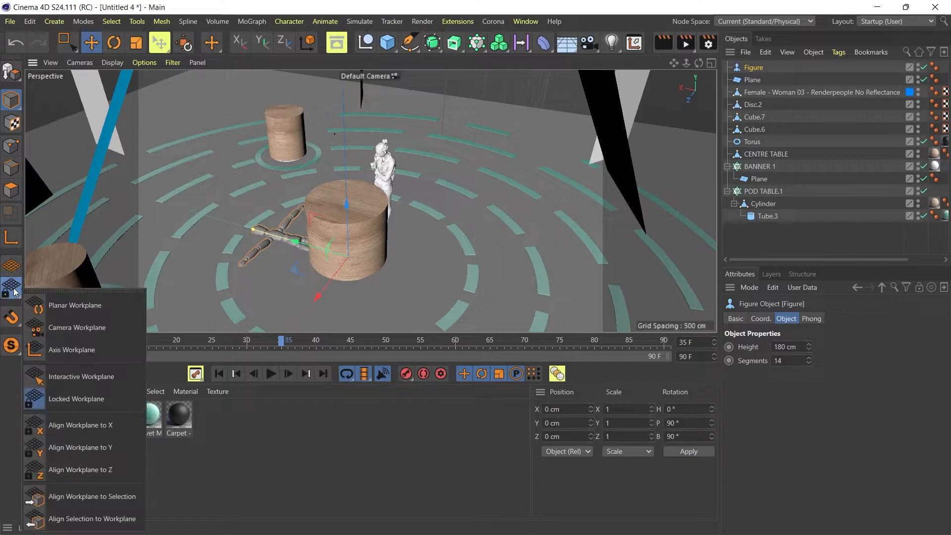
click(102, 452)
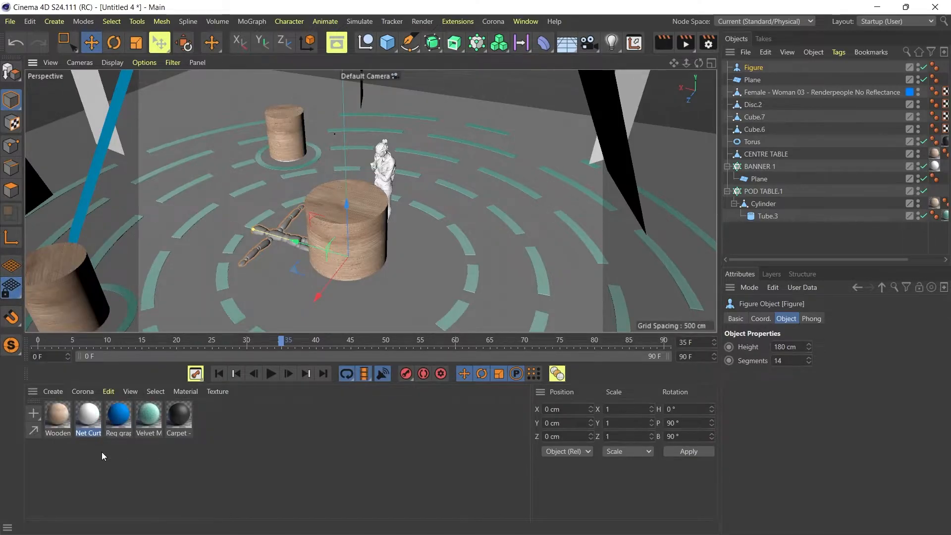
click(393, 46)
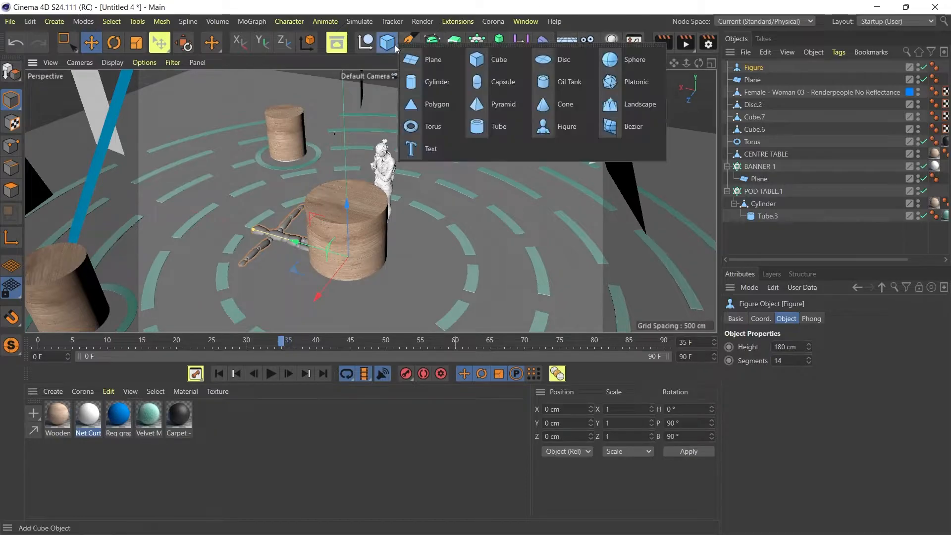
click(541, 130)
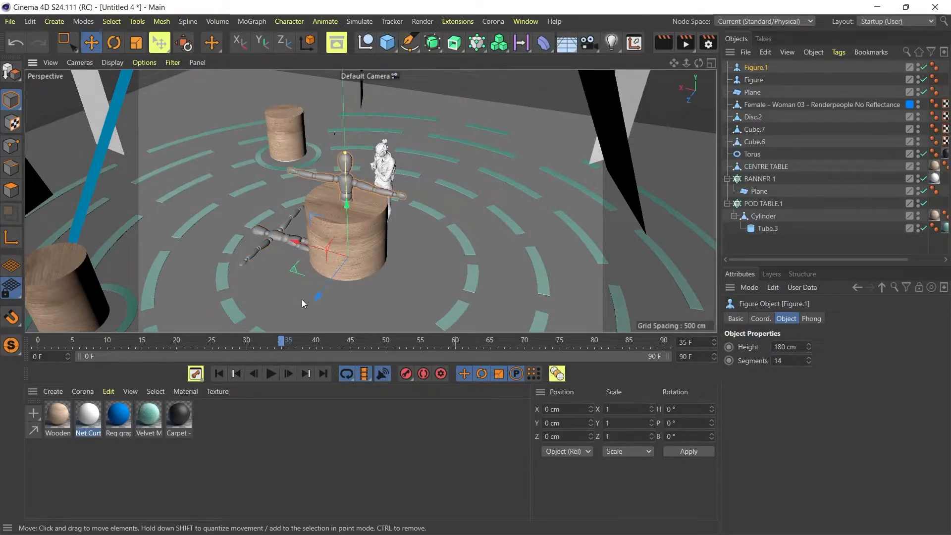
alt+drag(341, 231, 323, 212)
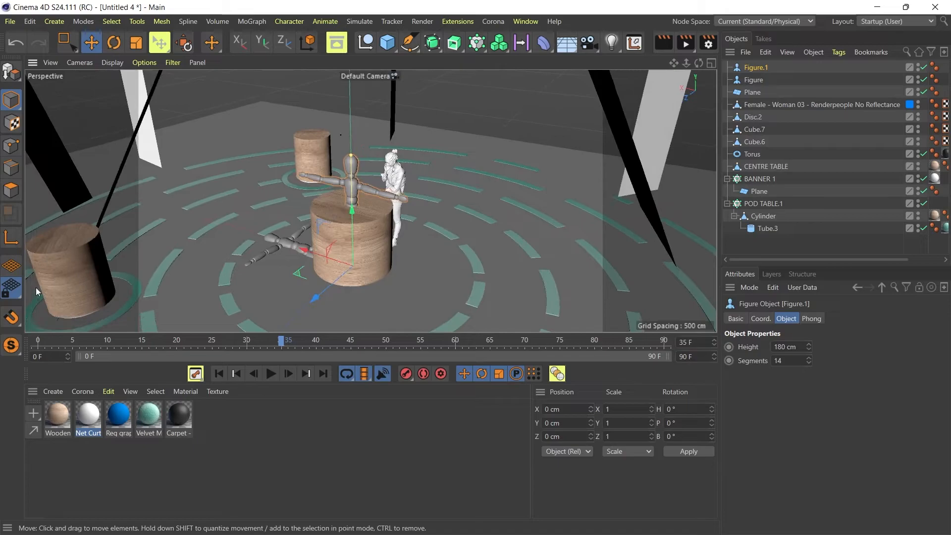
Align the workplane to Z and add a third Figure primitive at the centre table
click(13, 290)
click(94, 473)
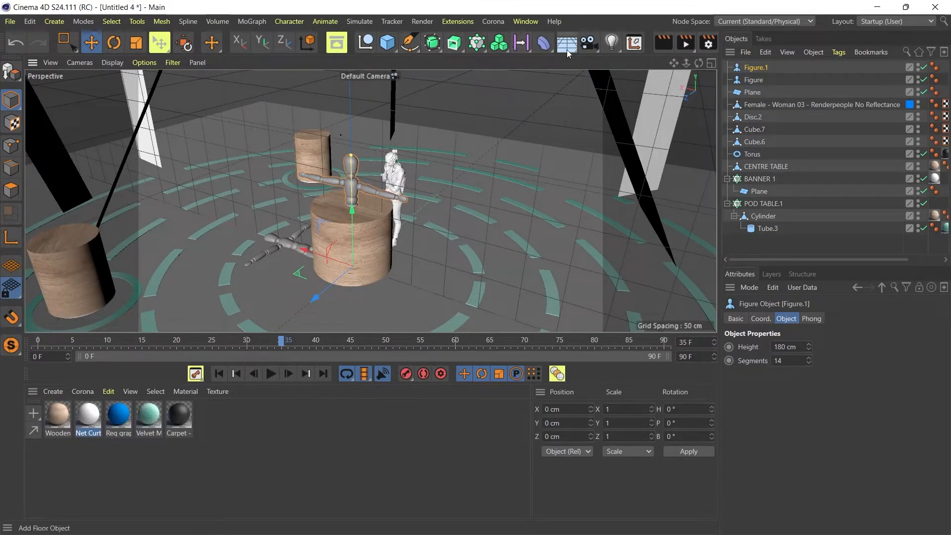
click(384, 47)
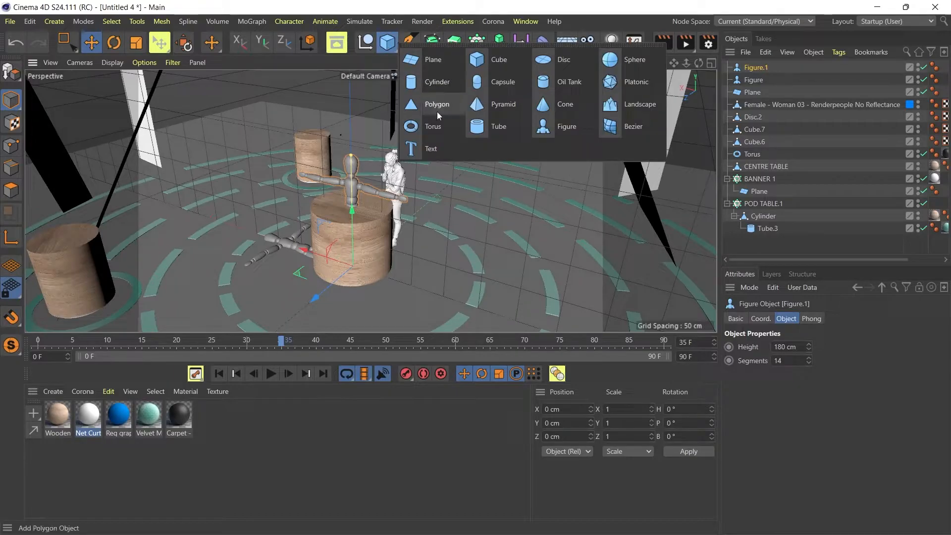
click(552, 130)
alt+drag(472, 233, 366, 226)
scroll(446, 212, up, 5)
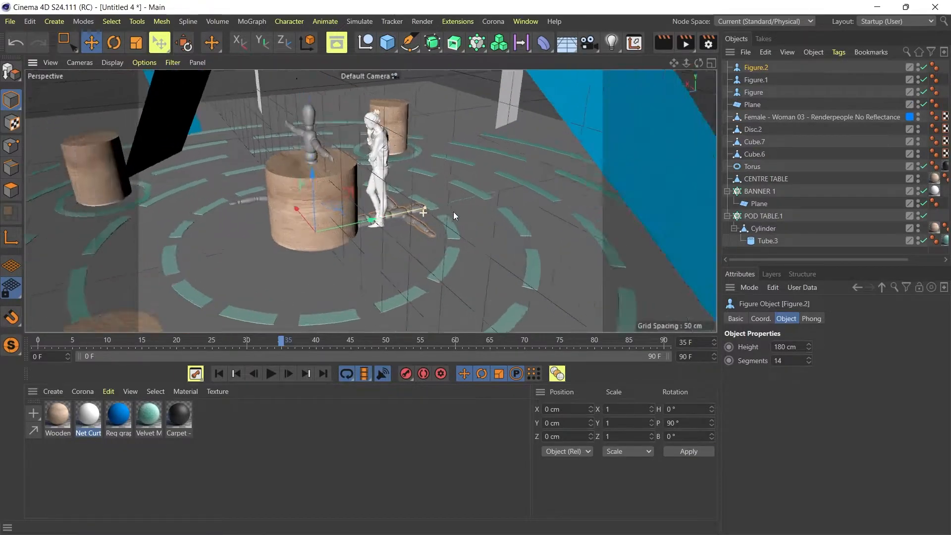
alt+drag(400, 191, 482, 213)
scroll(421, 208, down, 10)
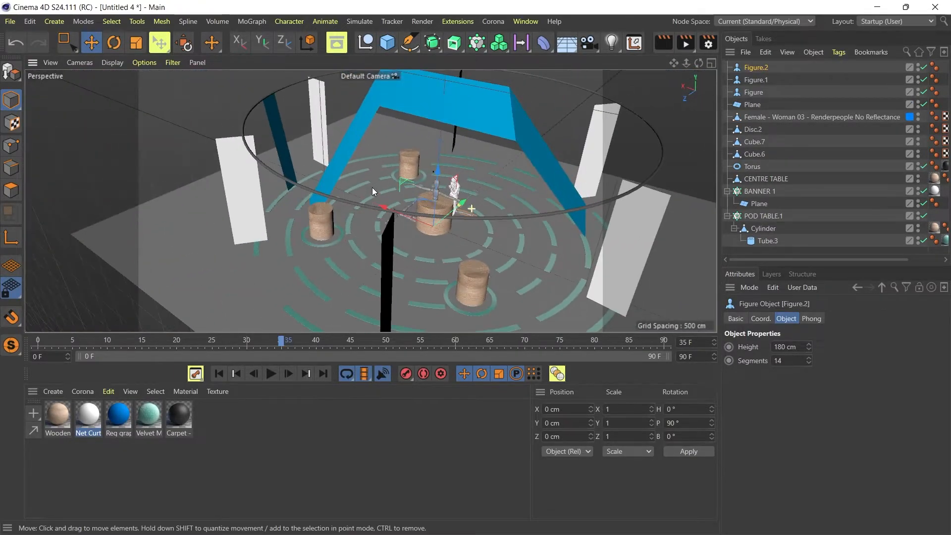
Delete the three Figure primitives around the centre table
key(Delete)
click(431, 194)
key(Delete)
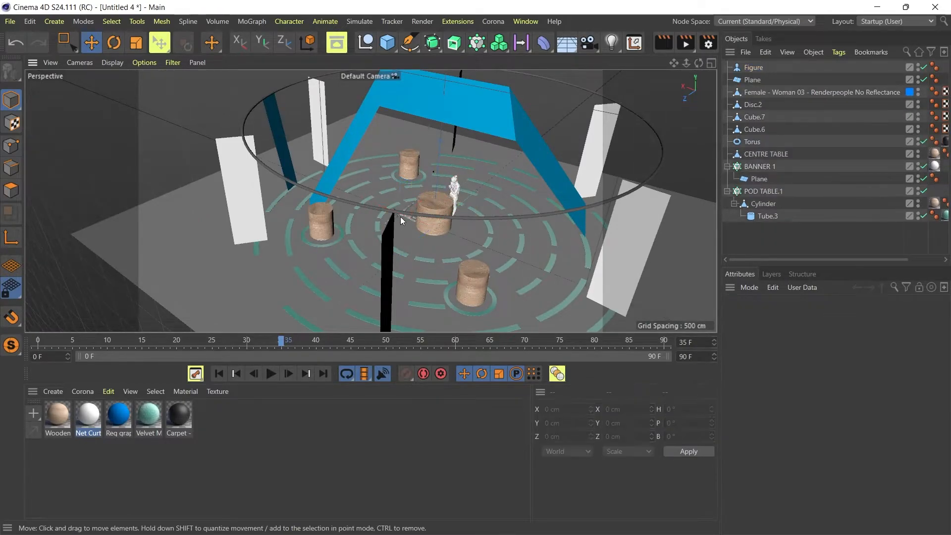
click(405, 214)
key(Delete)
Select the blue arch object Cube.6 and align the workplane to the selection
alt+drag(422, 177, 366, 177)
click(388, 176)
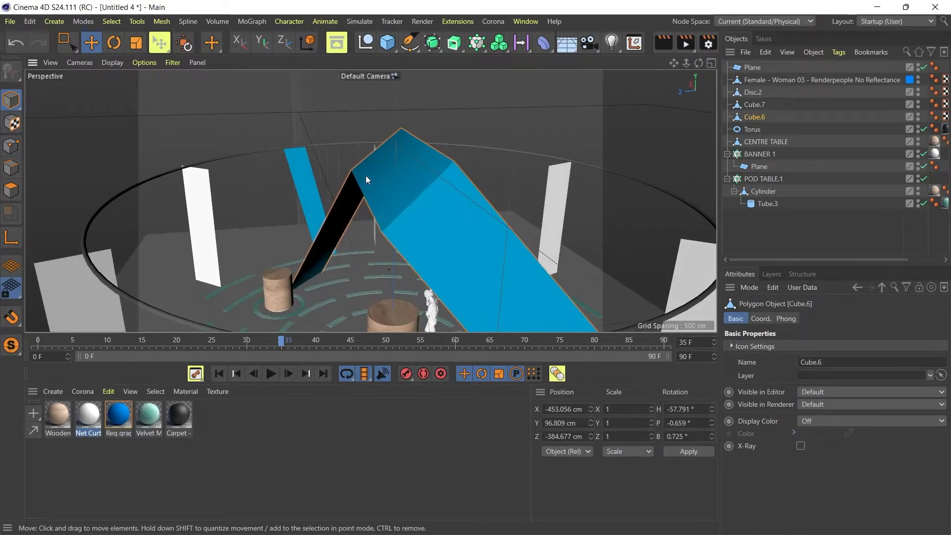
click(8, 287)
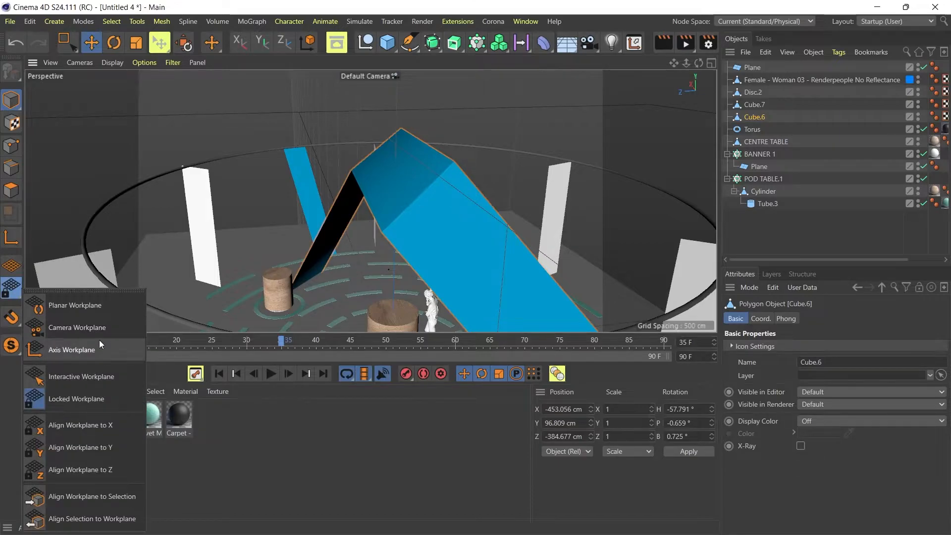
click(90, 496)
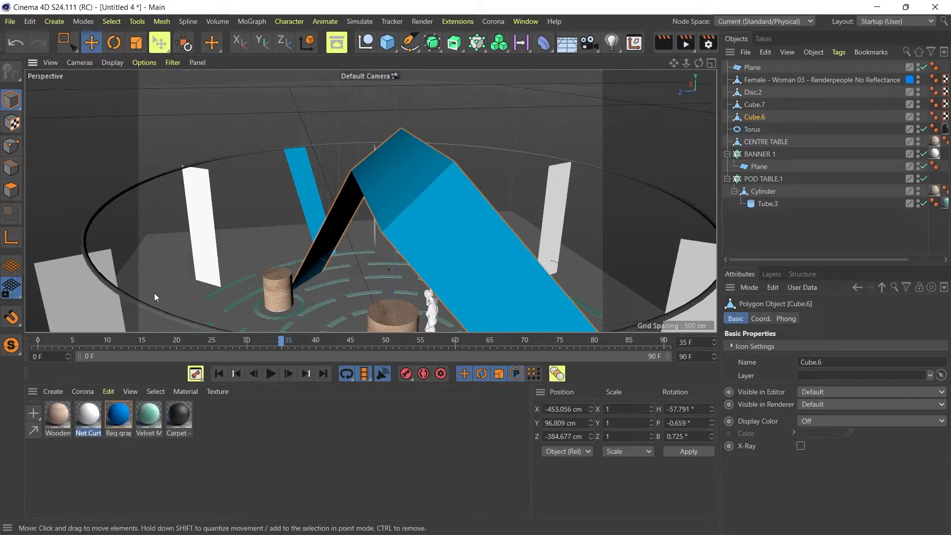
alt+drag(256, 210, 418, 198)
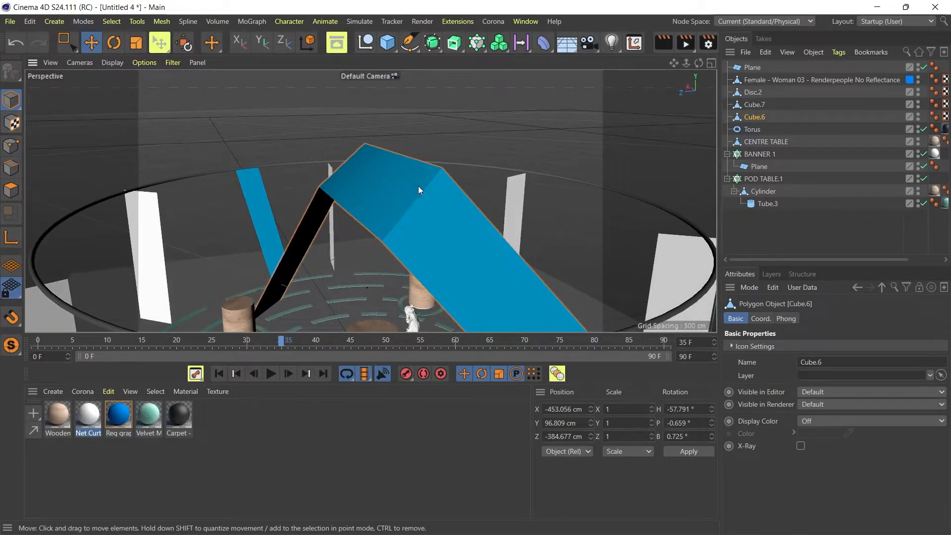
Select the blue arch's sloping top polygon in polygon mode using Live Selection
click(11, 190)
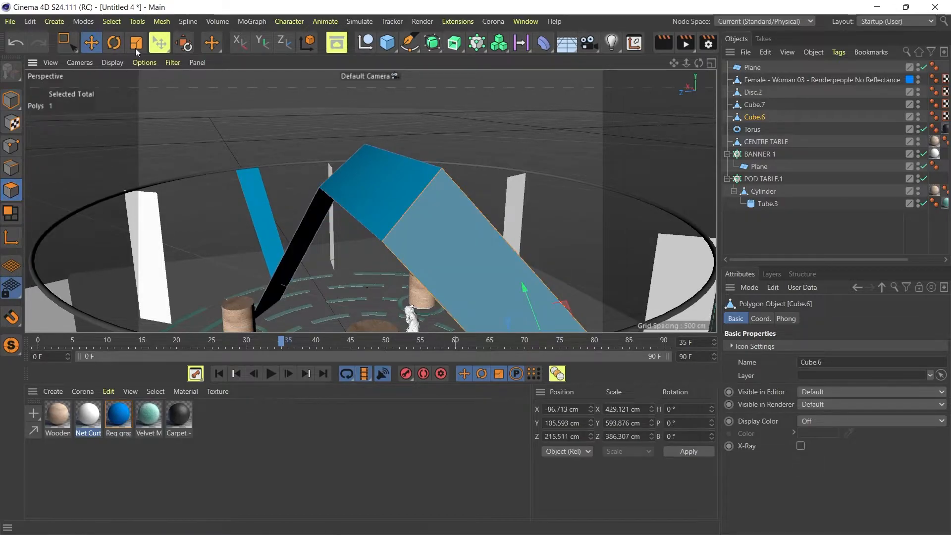
drag(60, 48, 143, 58)
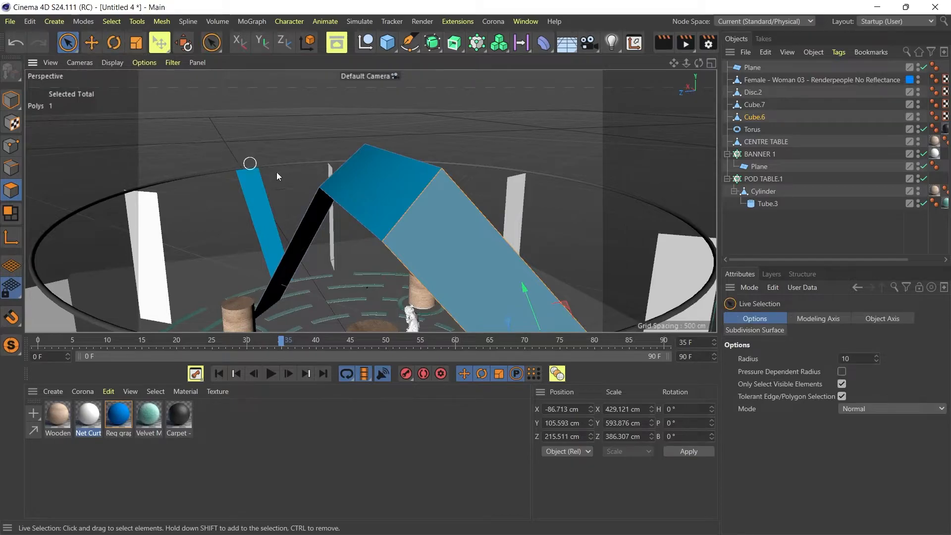
click(382, 197)
alt+drag(387, 201, 352, 186)
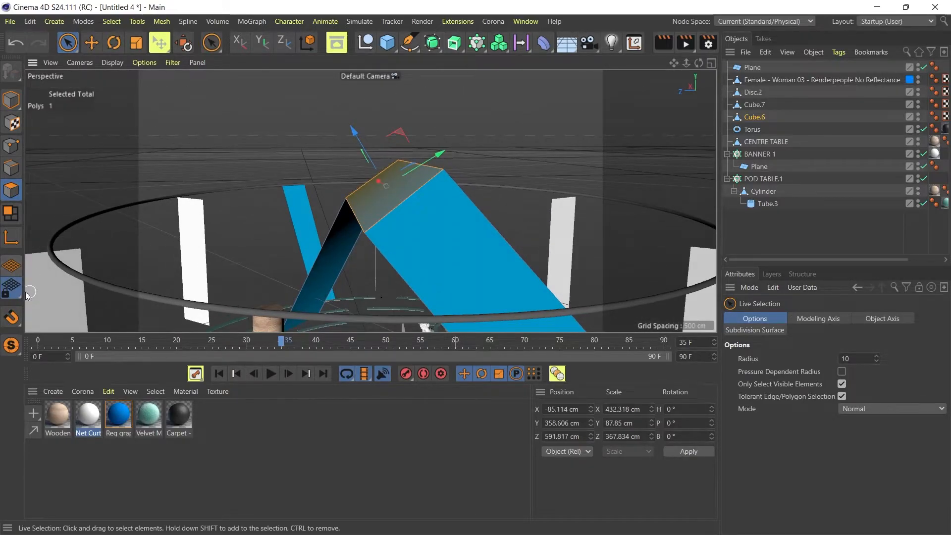
Align the workplane to the selected top polygon of the blue arch
click(7, 294)
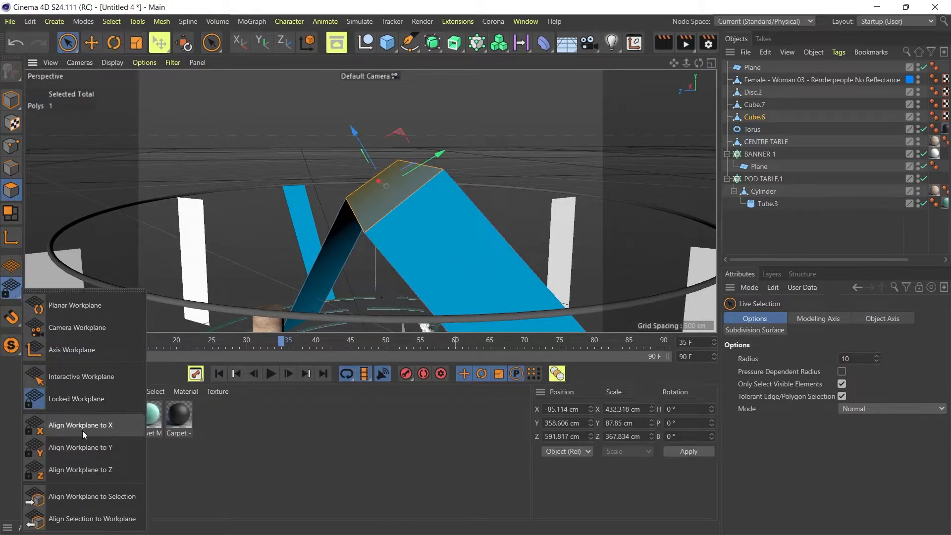
click(104, 495)
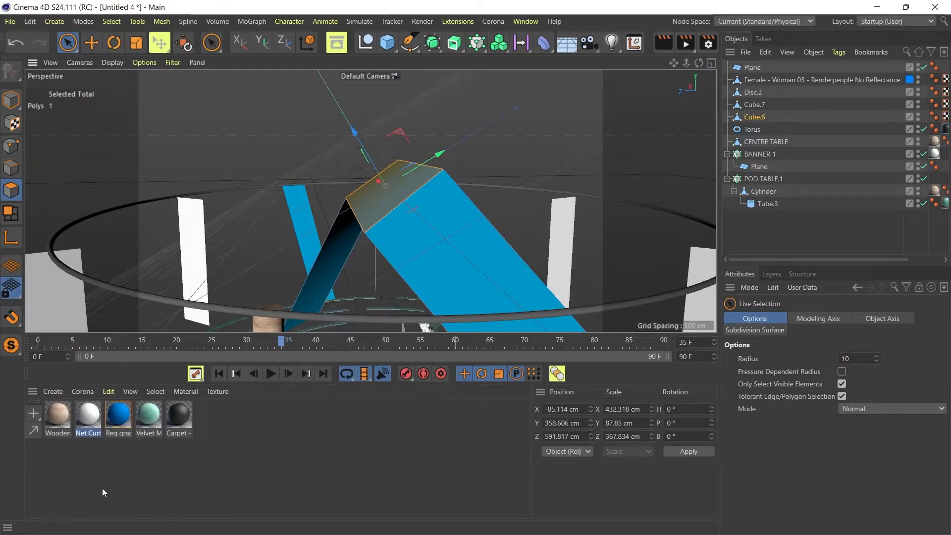
alt+drag(286, 278, 312, 231)
alt+drag(438, 135, 377, 212)
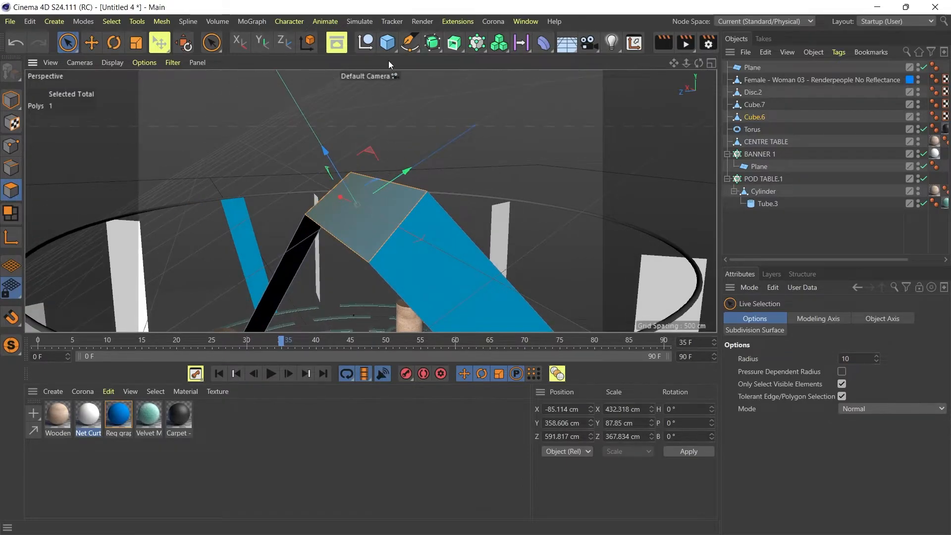
Add a cube on the workplane aligned with the blue arch's sloping top polygon
click(385, 44)
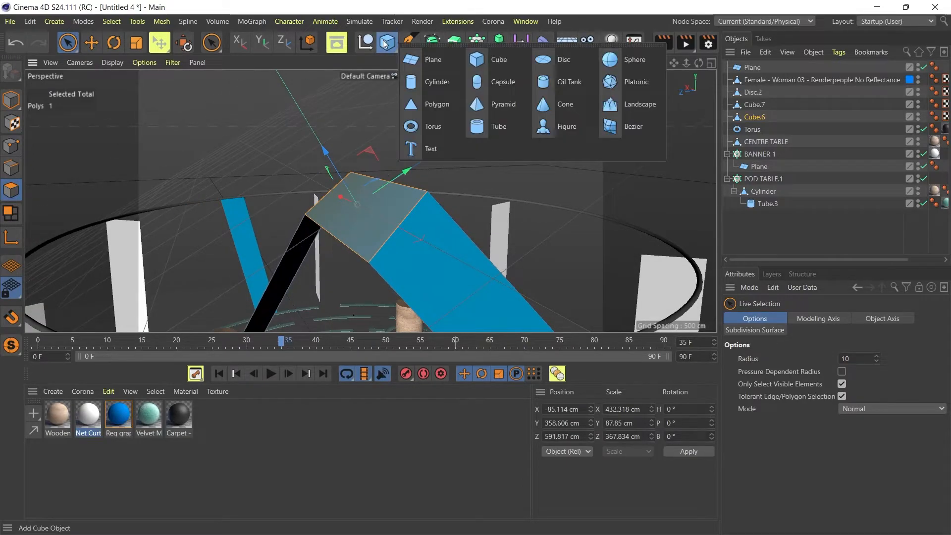
click(515, 64)
alt+drag(416, 238, 407, 261)
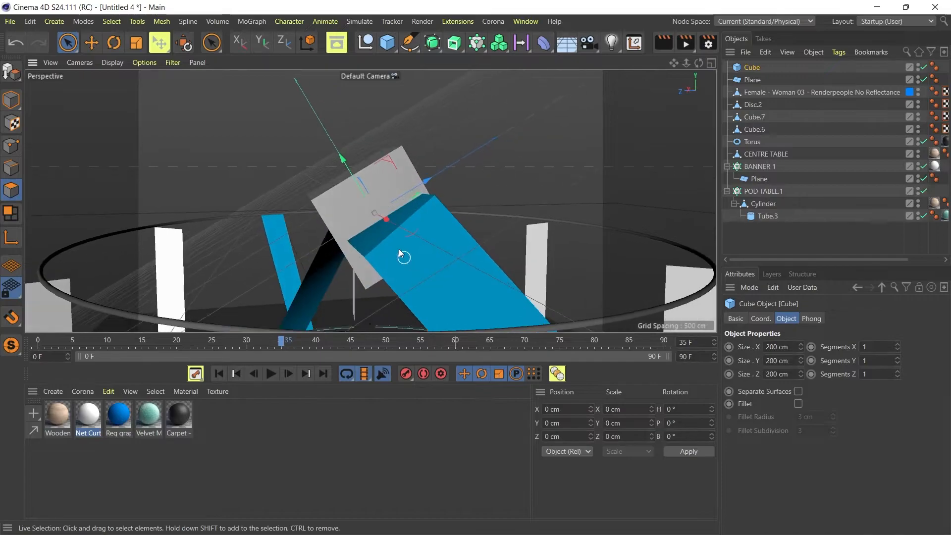
mouse_move(339, 159)
alt+mouse_down()
mouse_move(455, 198)
mouse_move(324, 168)
mouse_move(282, 130)
mouse_move(289, 134)
mouse_move(258, 132)
mouse_move(340, 174)
mouse_move(340, 185)
mouse_move(333, 169)
alt+mouse_up()
drag(357, 135, 426, 200)
scroll(426, 200, down, 6)
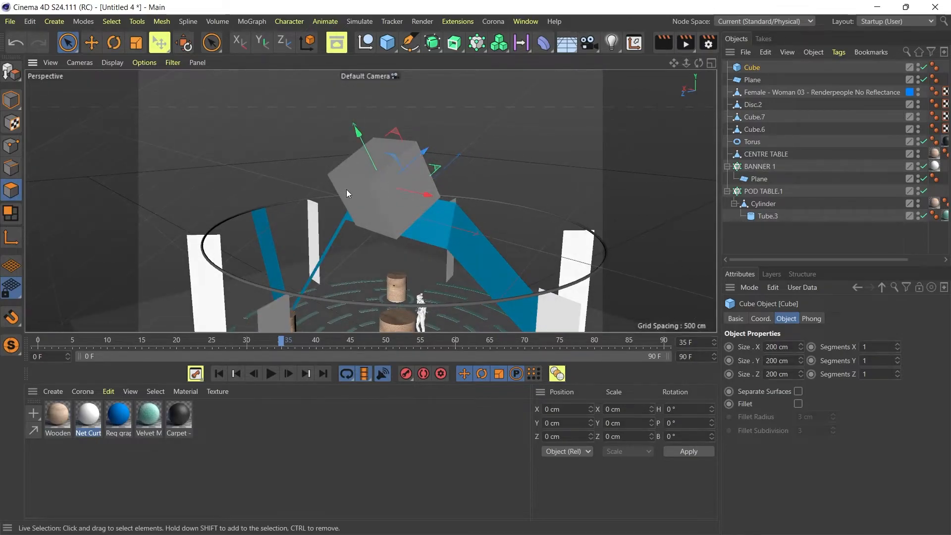
Align the workplane to Y and delete the cube from the top of the blue arch
click(11, 287)
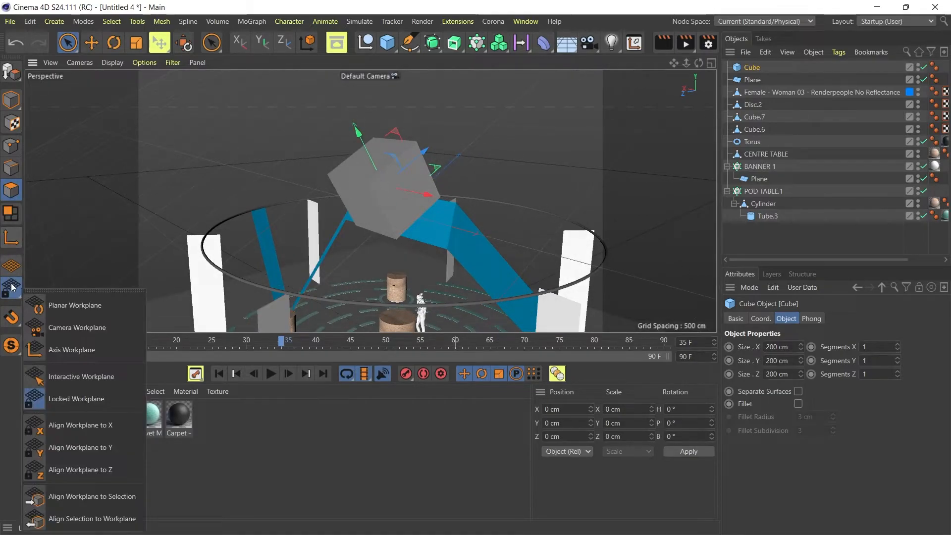
click(91, 447)
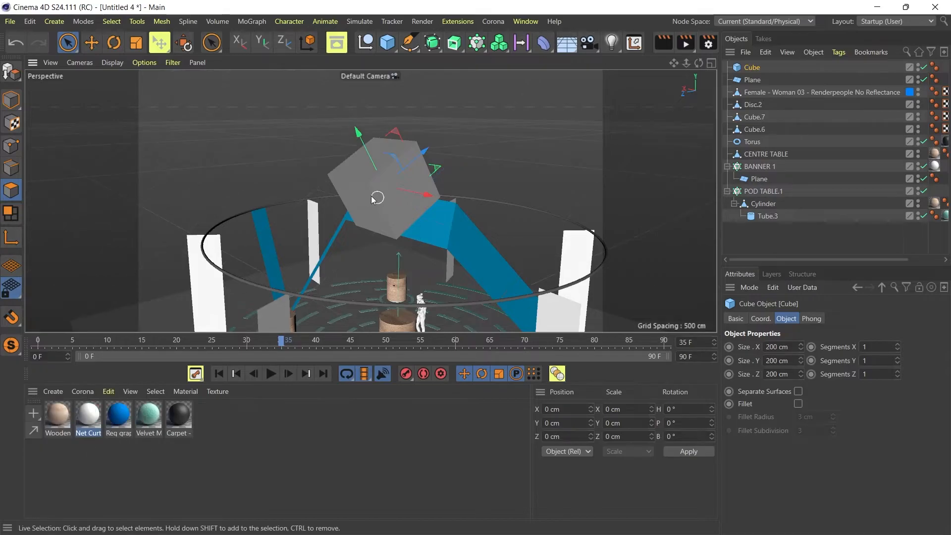
click(10, 99)
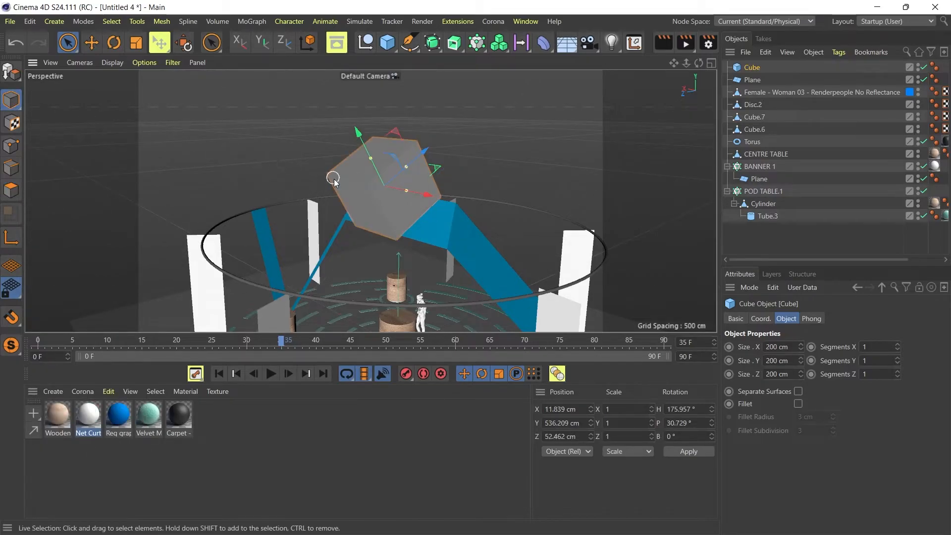
key(Delete)
alt+drag(349, 194, 267, 179)
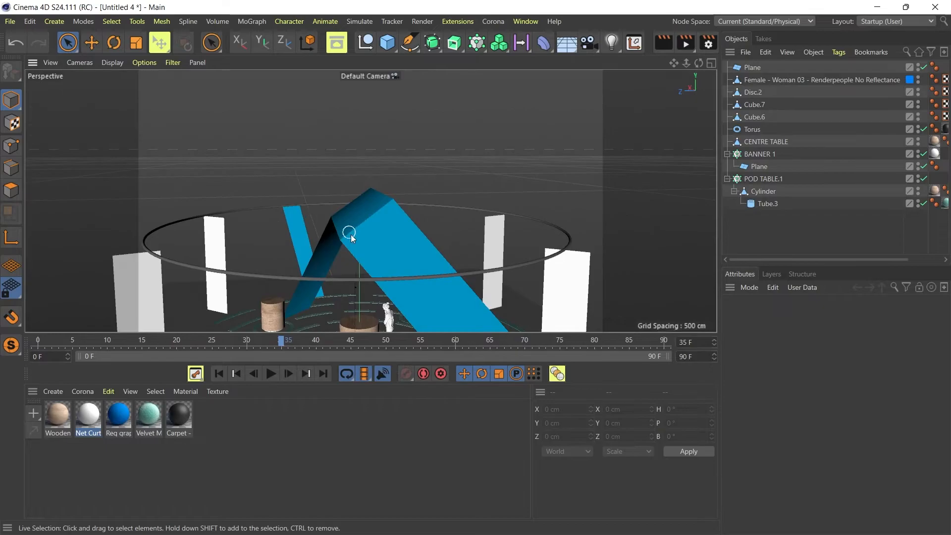
Select the long sloping side polygon of the blue arch Cube.6 in polygon mode
click(339, 233)
alt+drag(330, 233, 423, 238)
click(11, 189)
alt+drag(541, 261, 497, 277)
click(478, 305)
alt+middle_drag(477, 304, 410, 195)
Align the workplane to the selected long side polygon of the blue arch
click(9, 290)
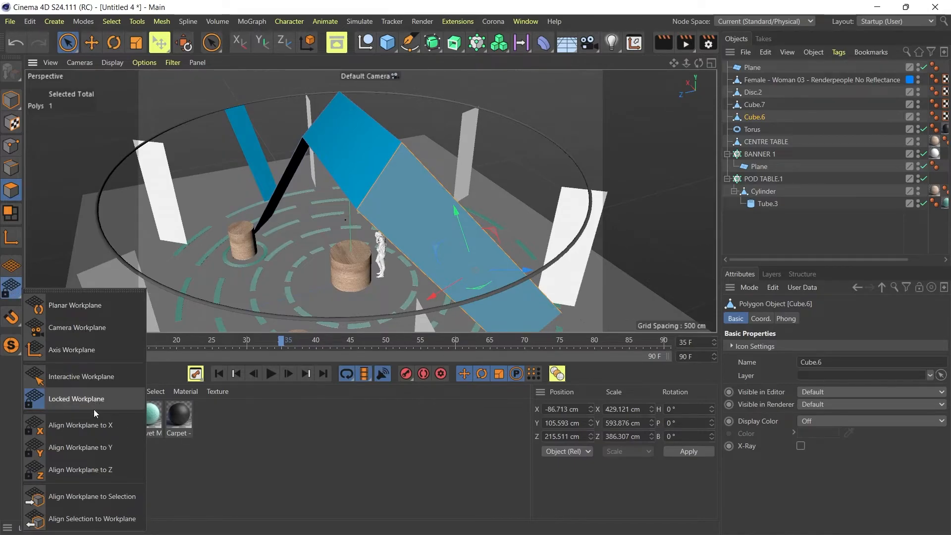
click(106, 495)
alt+drag(386, 258, 421, 189)
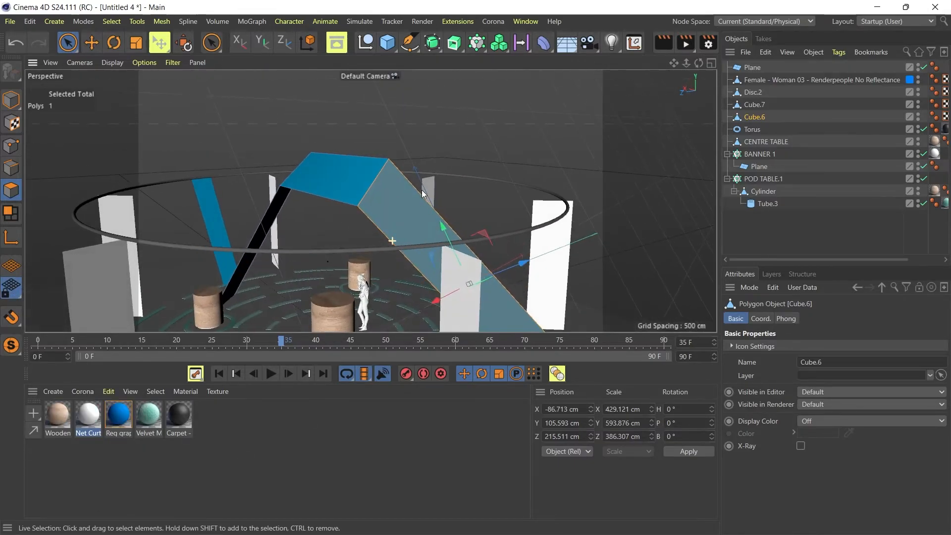
Add a cube on the workplane aligned with the arch's long sloping side and activate the Move tool
click(388, 46)
click(501, 58)
alt+drag(460, 148, 492, 234)
key(r)
click(89, 46)
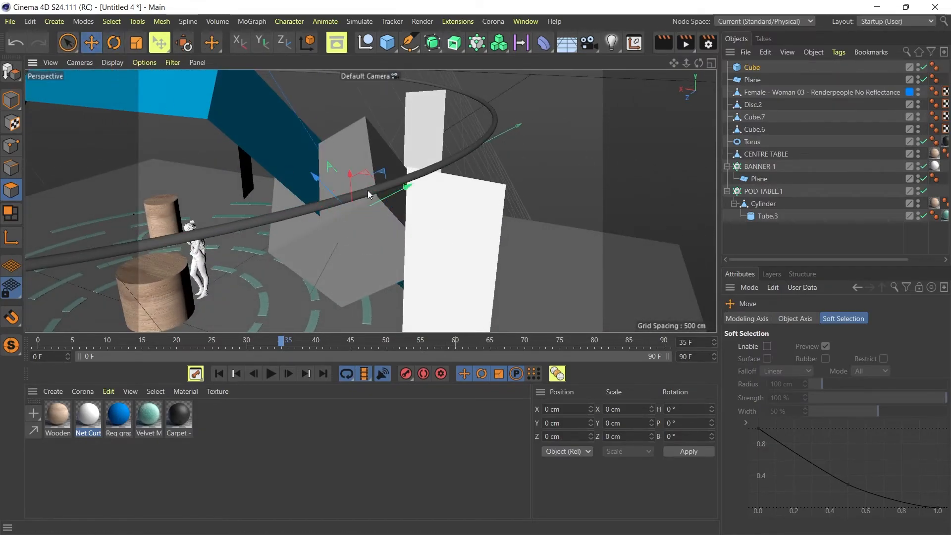
alt+drag(331, 191, 338, 156)
alt+drag(327, 194, 332, 166)
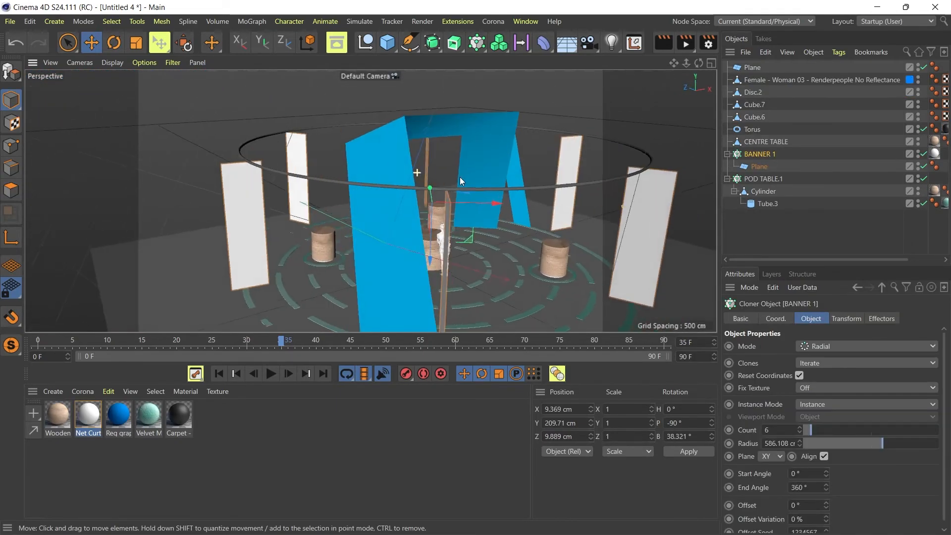
Select the blue arch object Cube.6 in model mode
drag(459, 177, 469, 174)
drag(346, 166, 435, 209)
click(373, 192)
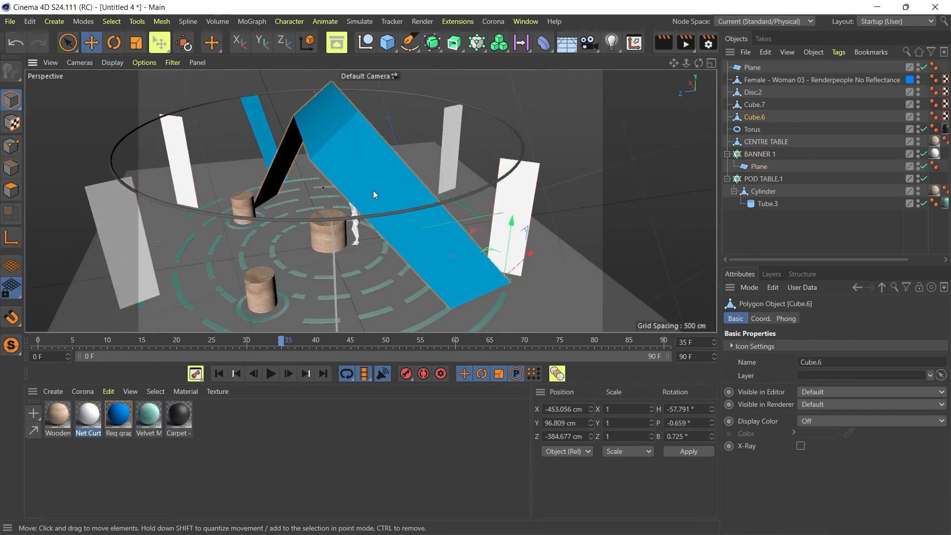